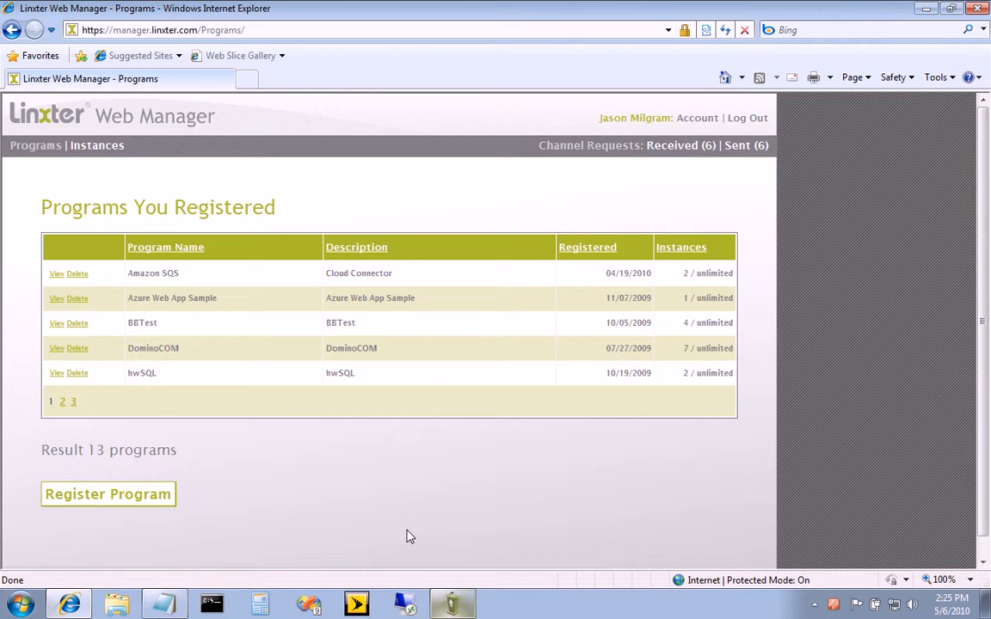
Step: Start registering a new program named HelloThere with the description "HelloThere description"
left_click(105, 498)
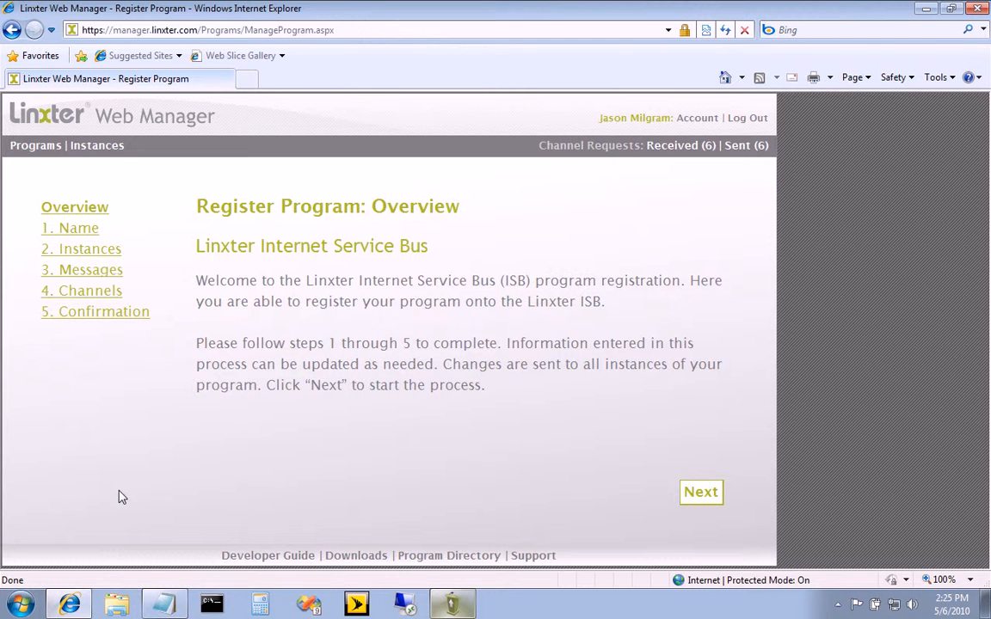
left_click(79, 230)
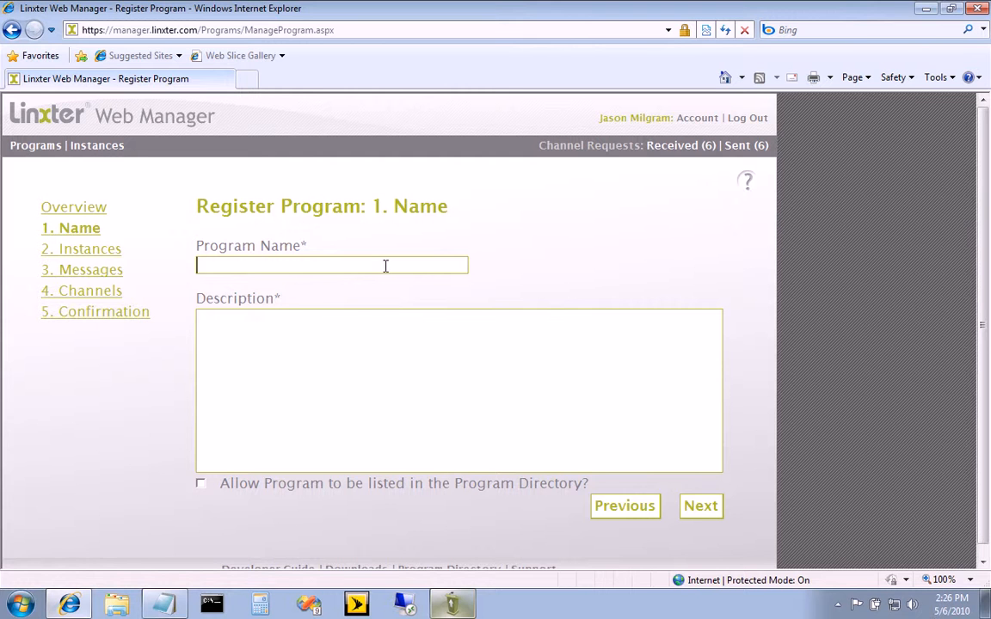
type("HelloThere")
key("Tab")
type("Hello")
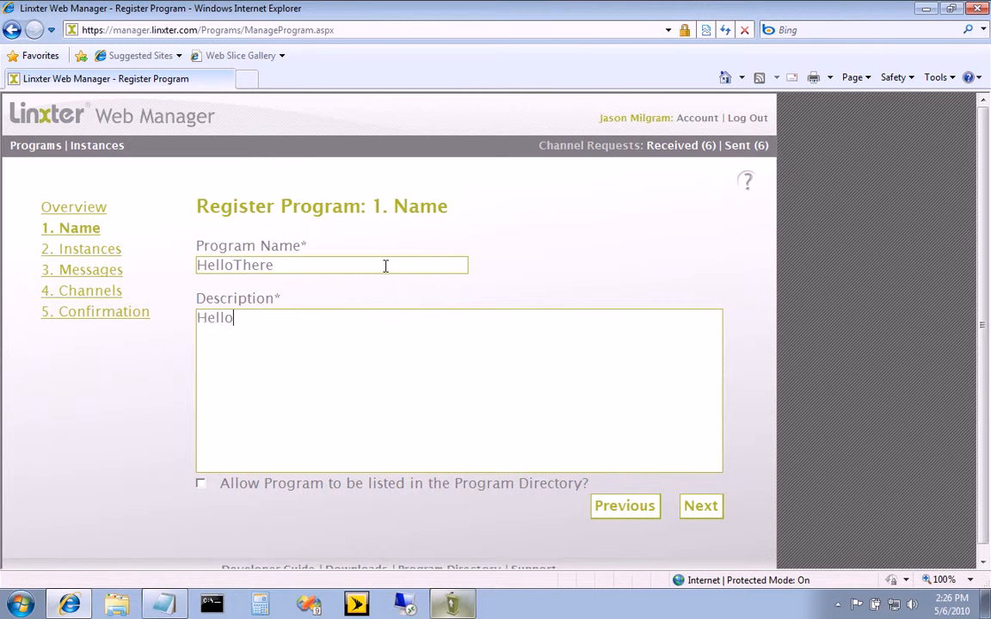
type("There description")
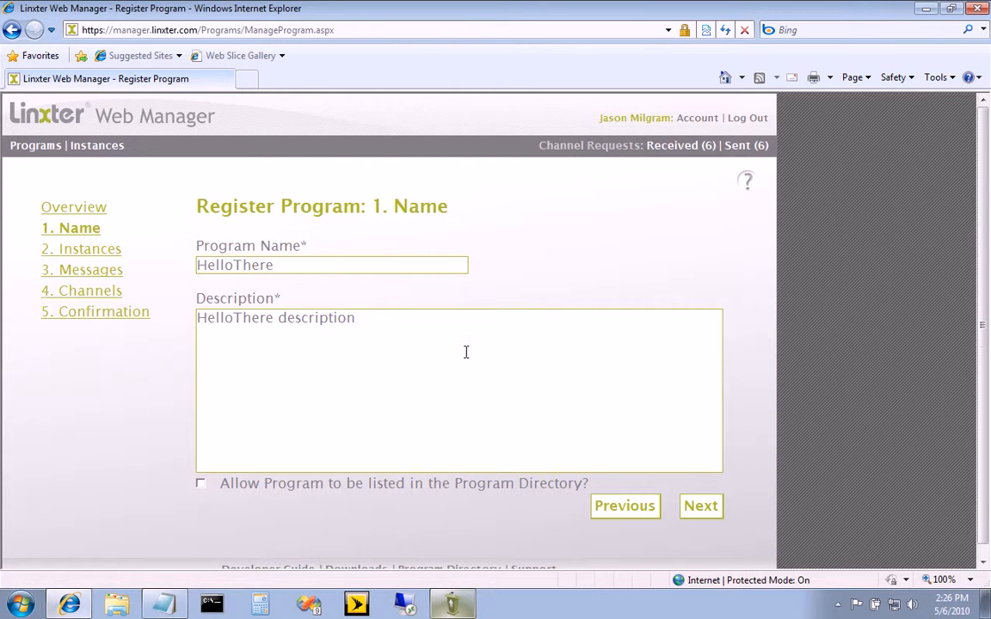
scroll(463, 353, "down", 1)
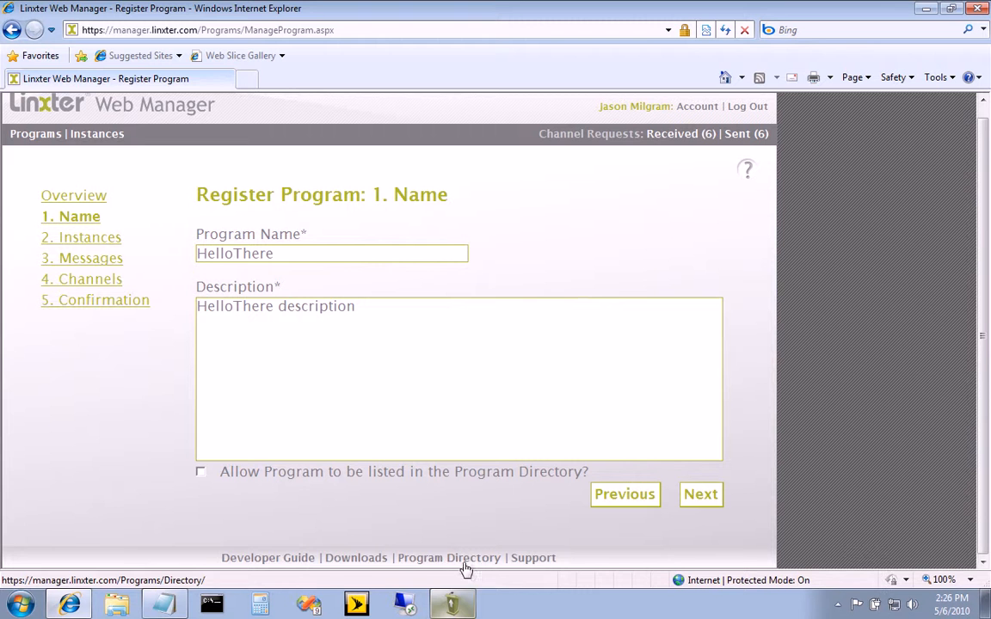
Step: In the Instances settings, limit the number of program instances that can be activated to 2500
left_click(78, 241)
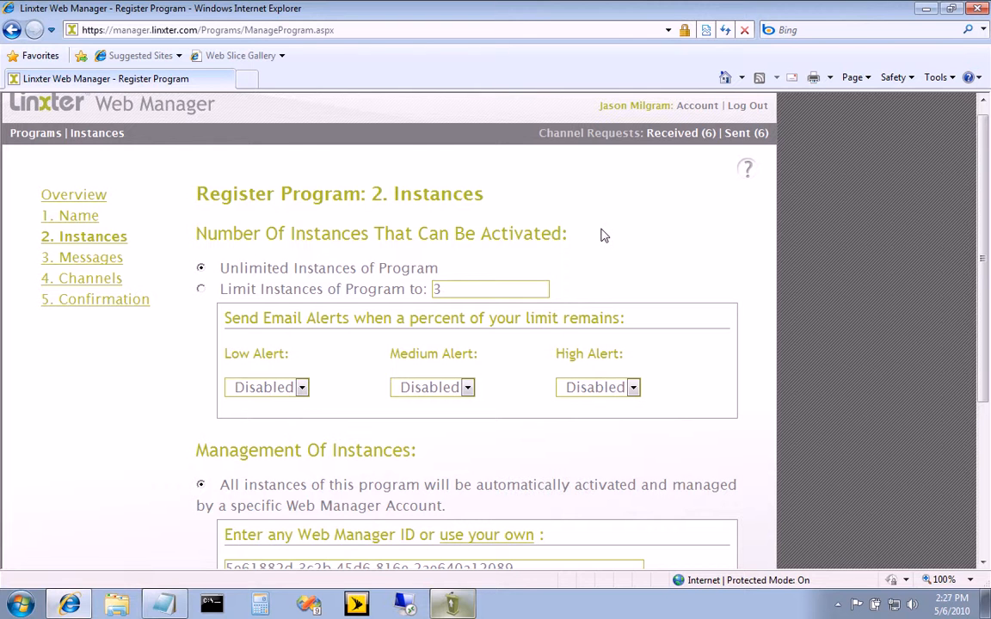
left_click(201, 289)
key("BackSpace")
type("10")
key("BackSpace")
key("BackSpace")
type("500")
key("BackSpace")
key("BackSpace")
key("BackSpace")
type("2500")
Step: Try both manual activation options for instance management, and reselect automatic activation by a specific Web Manager account
scroll(515, 329, "down", 5)
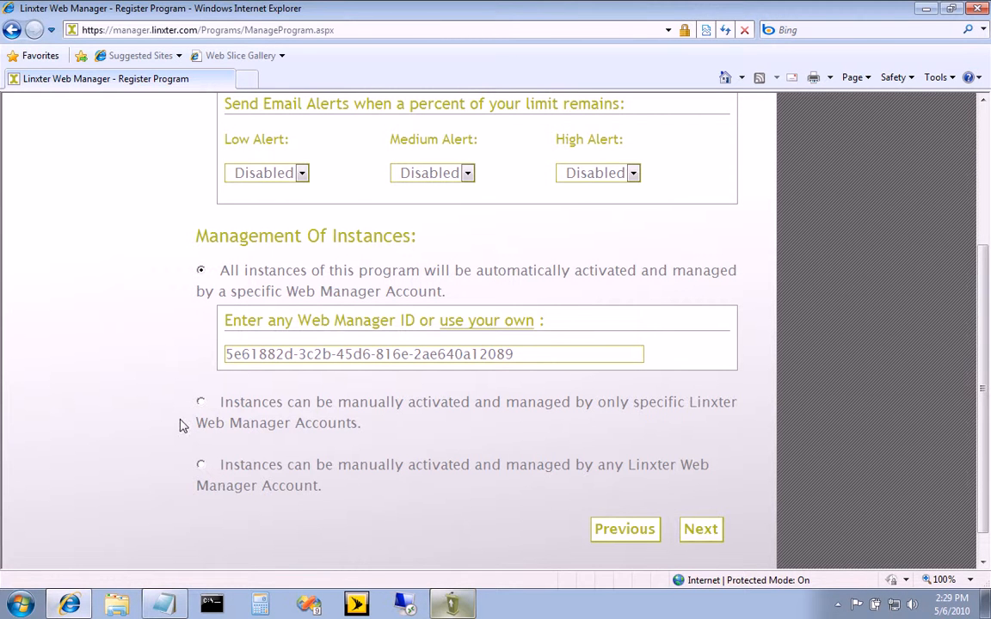
left_click(200, 402)
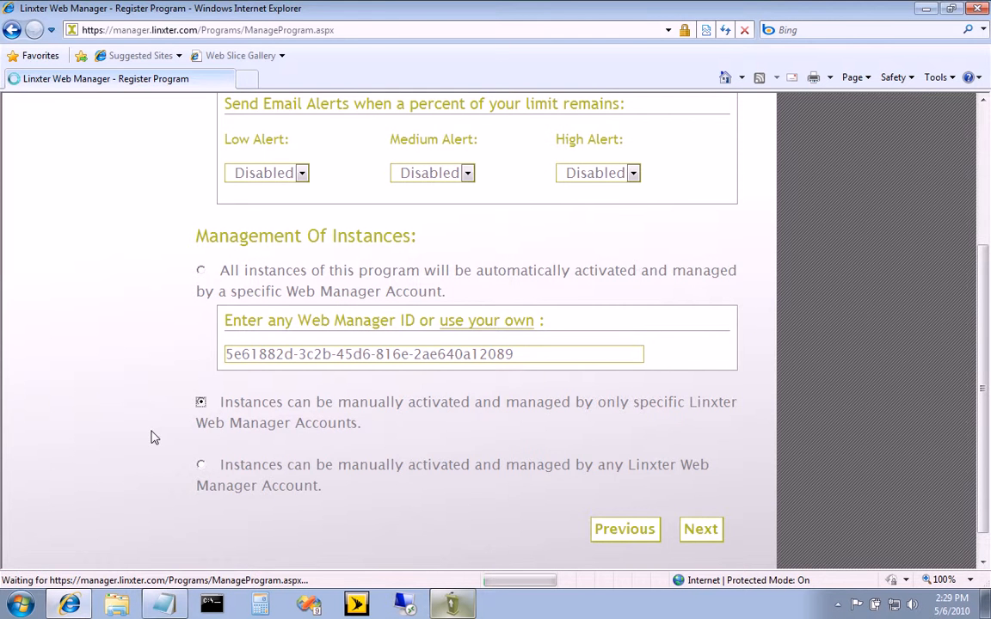
scroll(148, 454, "down", 3)
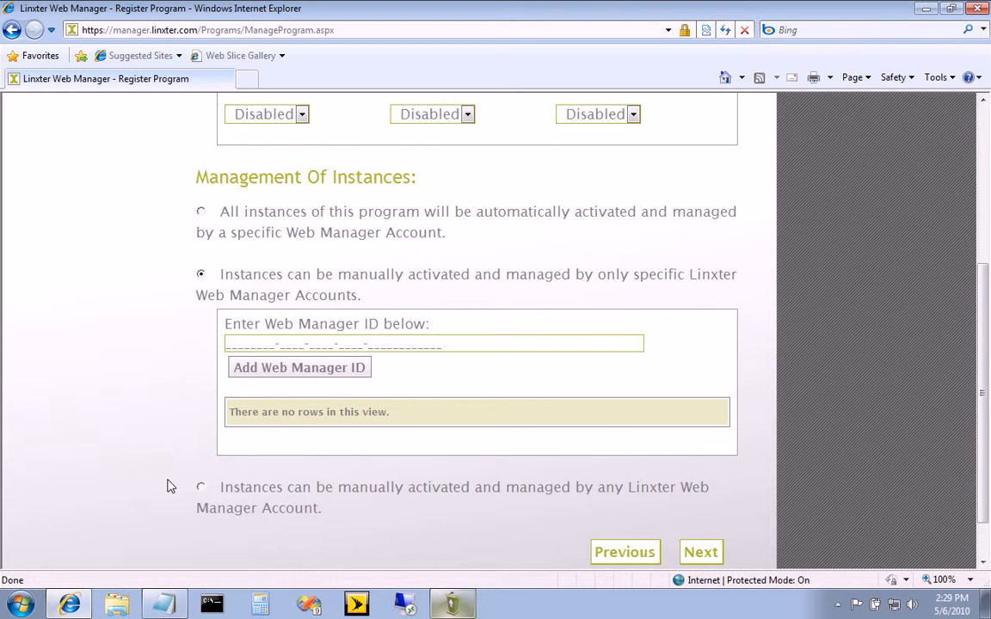
left_click(201, 487)
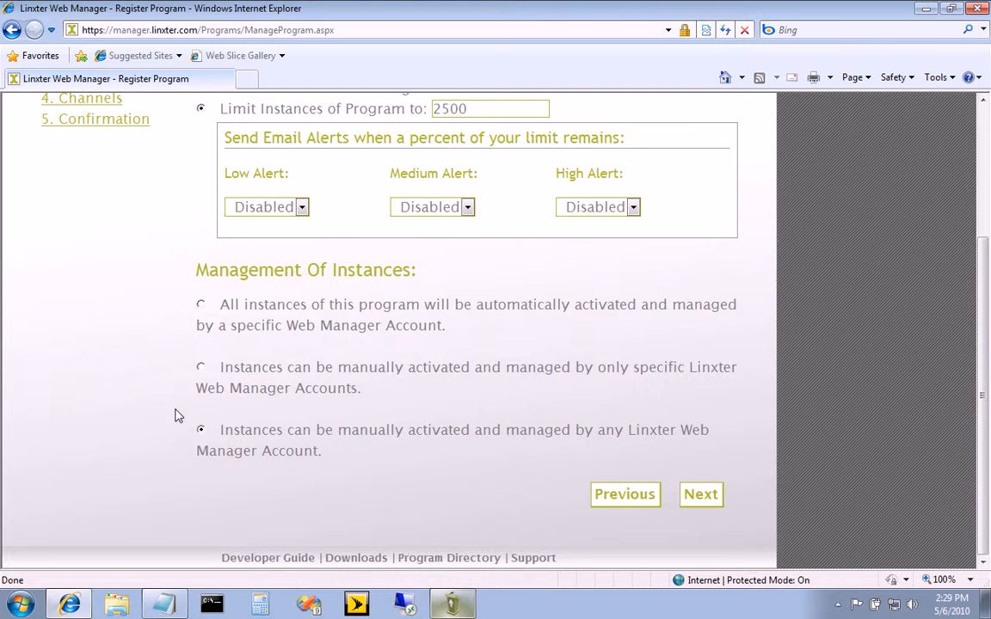
left_click(201, 304)
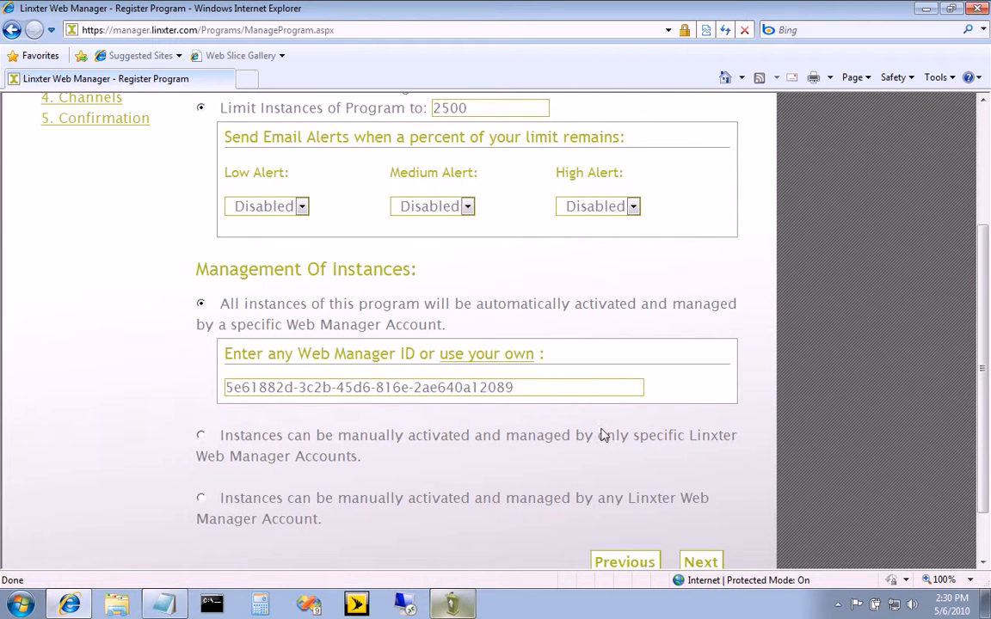
Step: Proceed to the Messages settings and review the time to live, transport, outbound queue and retrieval options
left_click(700, 562)
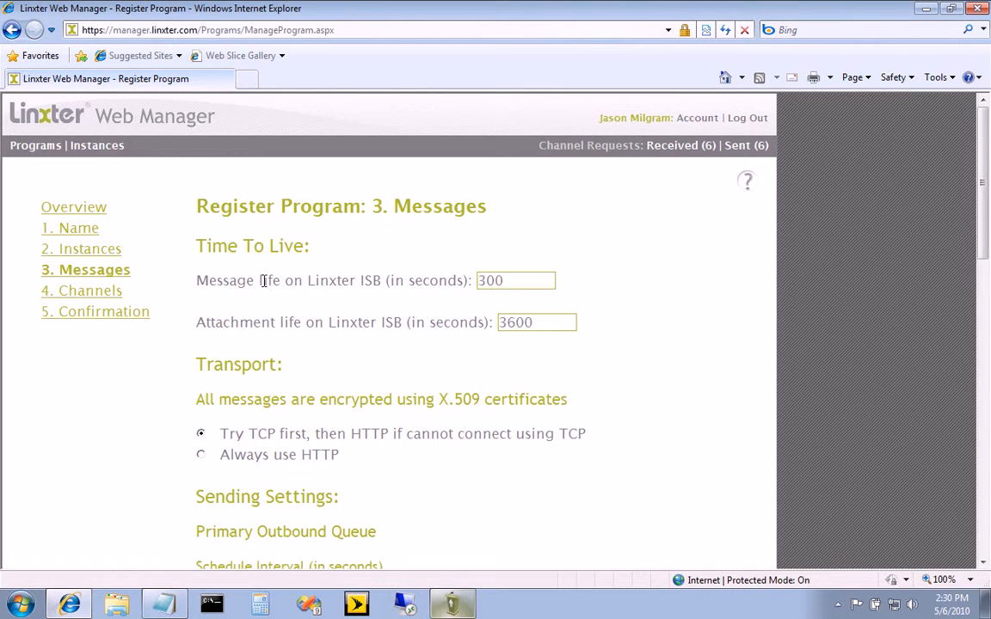
left_click(570, 321)
scroll(718, 383, "down", 3)
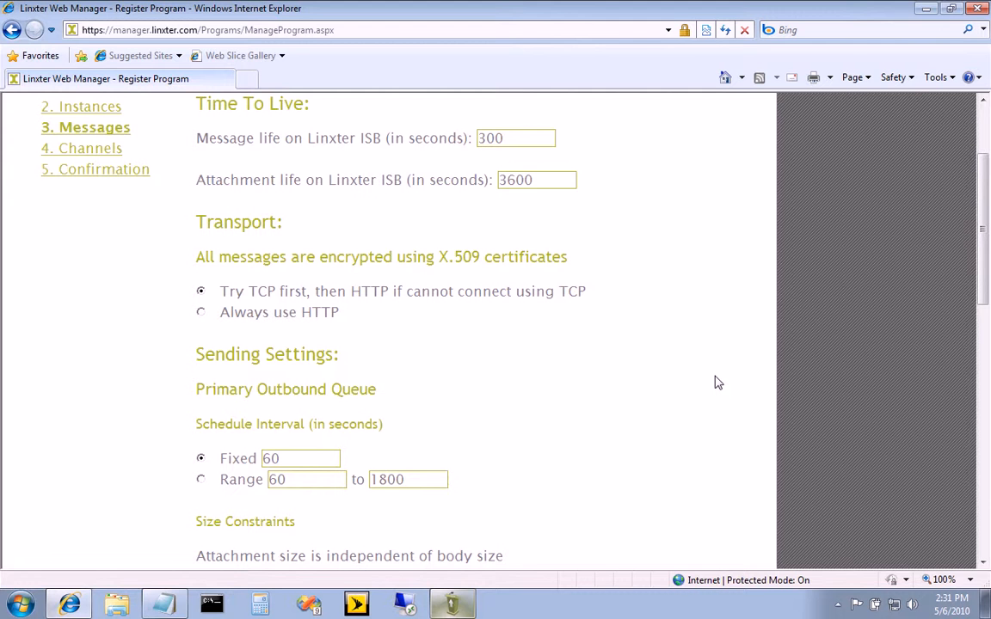
scroll(99, 413, "down", 3)
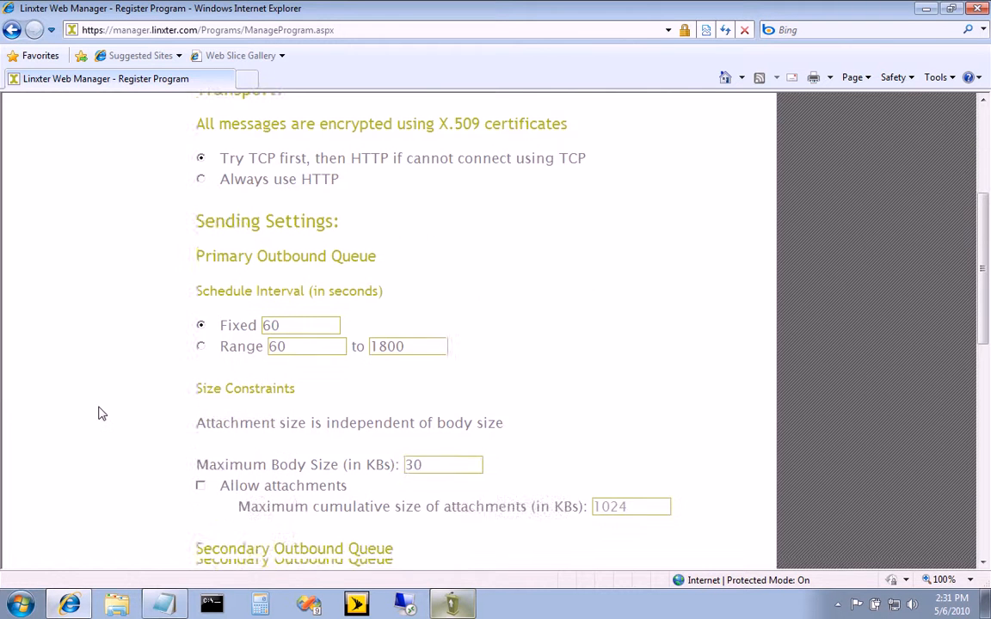
scroll(100, 415, "down", 2)
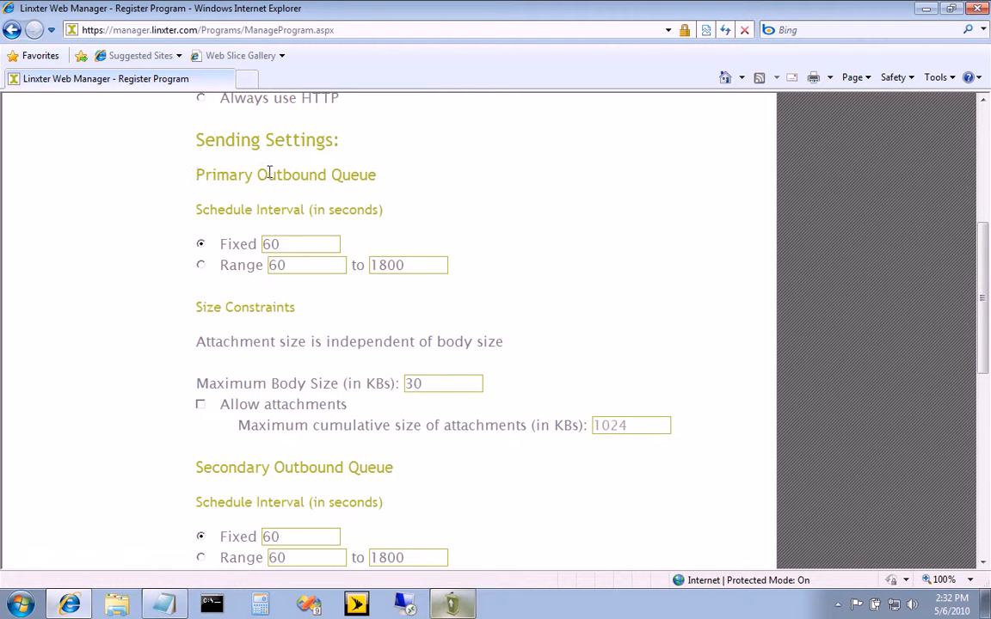
scroll(168, 334, "down", 4)
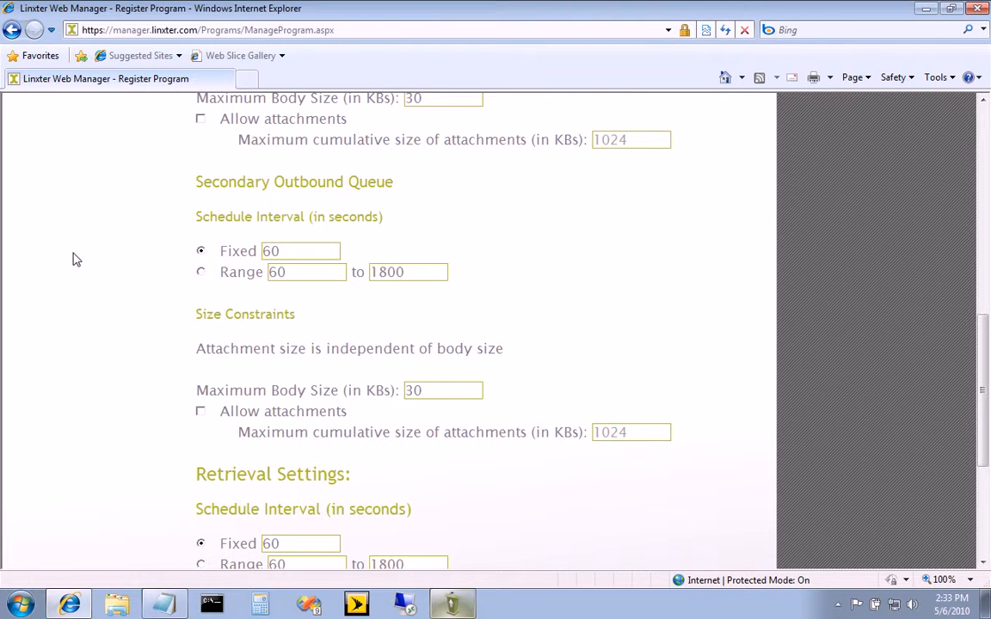
scroll(73, 259, "down", 5)
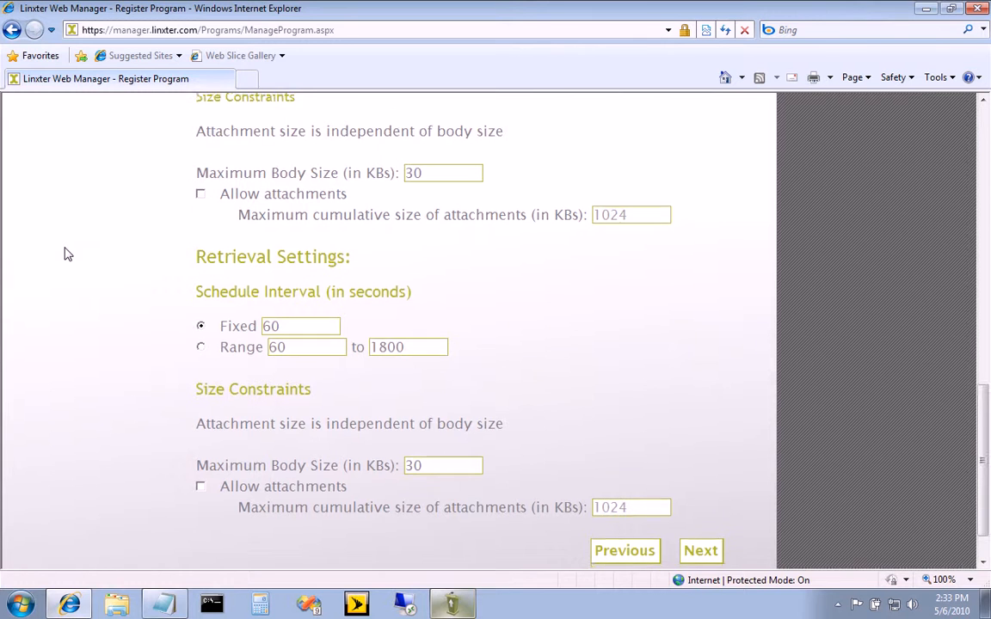
scroll(67, 254, "down", 1)
scroll(67, 254, "up", 15)
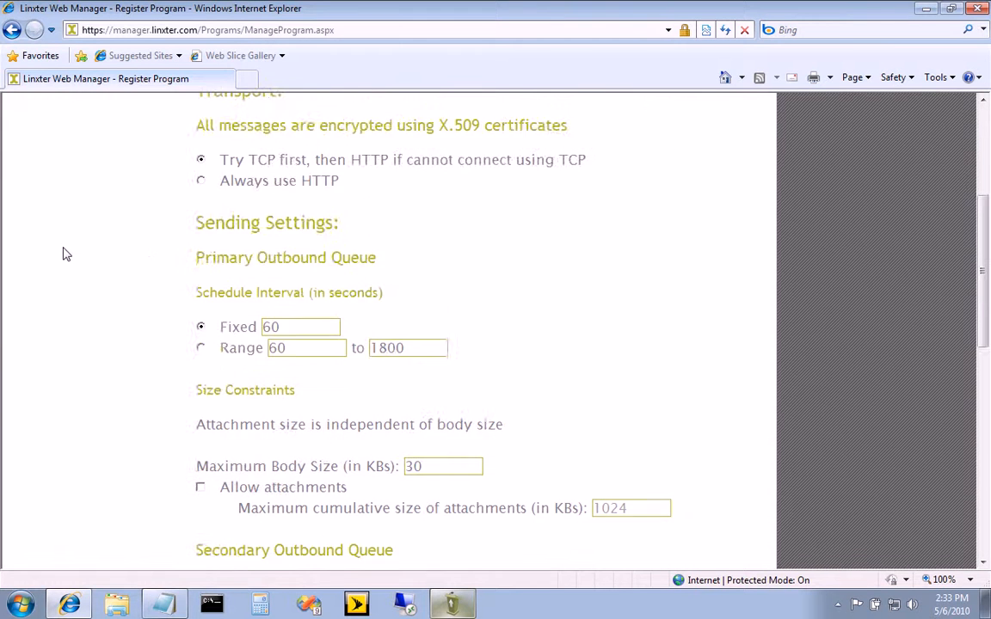
Step: In the Channels settings, allow communication only with your program and other specific Linxter enabled programs
left_click(84, 296)
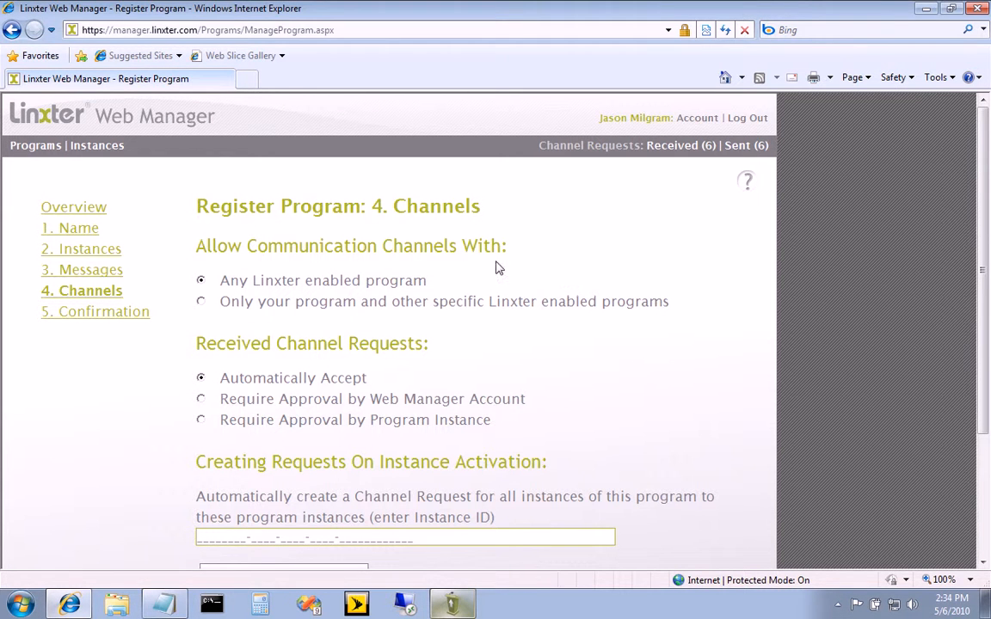
left_click(200, 303)
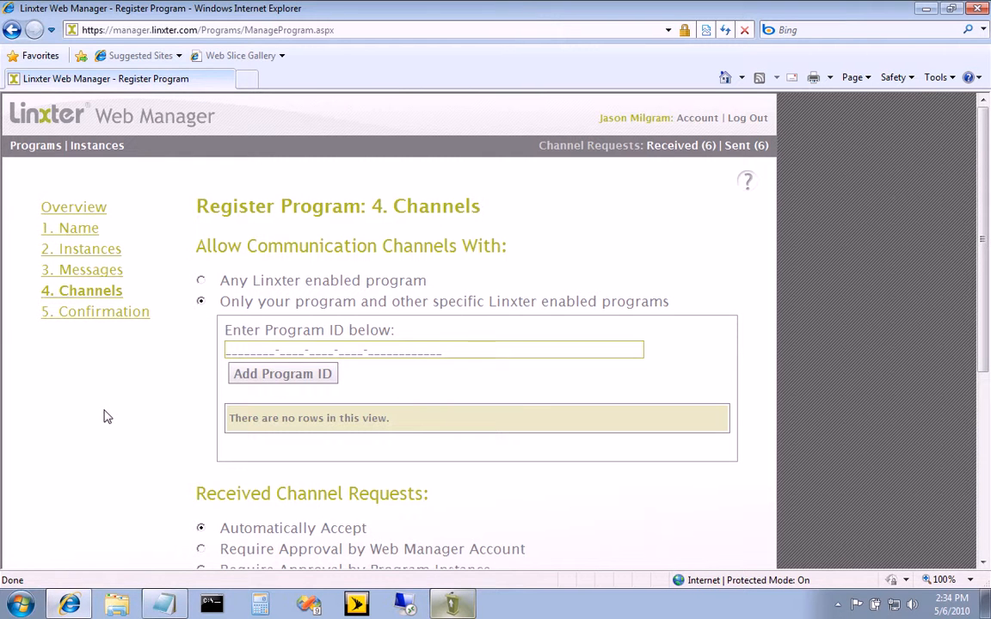
Step: Try both approval options for received channel requests, and reselect automatic acceptance
scroll(104, 416, "down", 5)
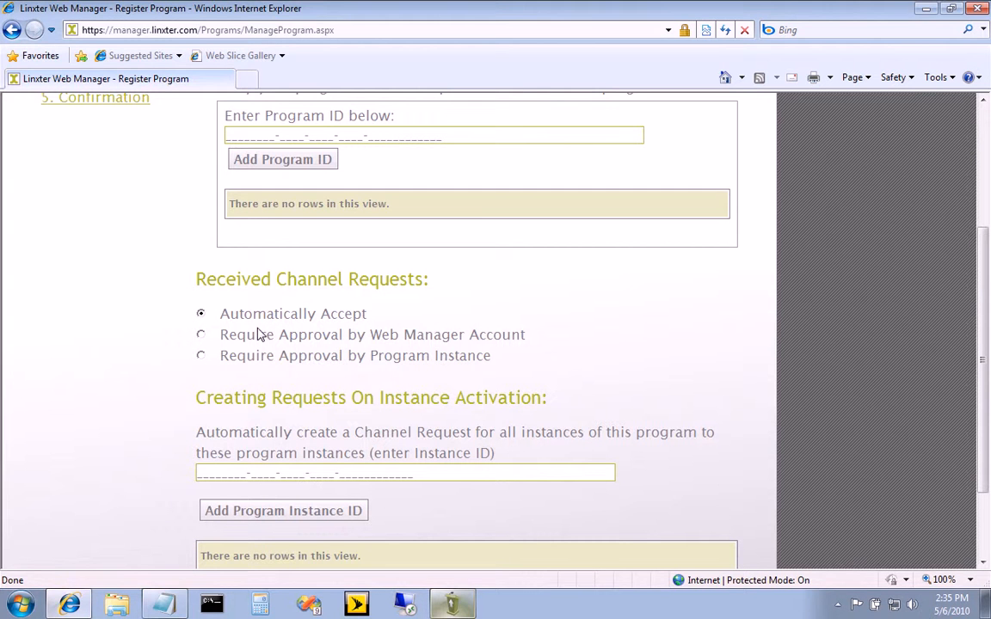
left_click(201, 335)
scroll(99, 359, "up", 3)
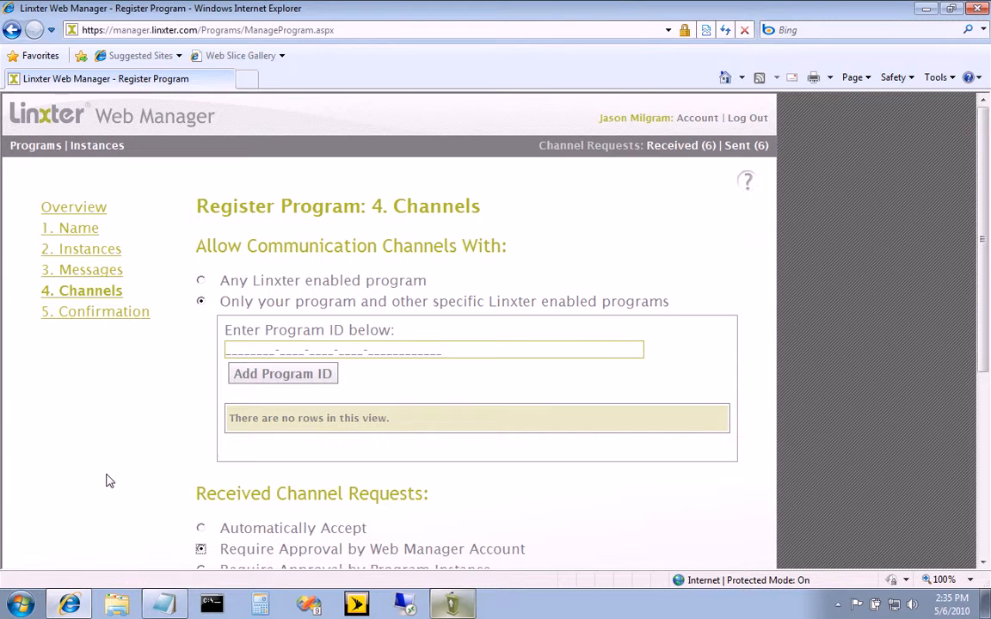
scroll(95, 426, "down", 3)
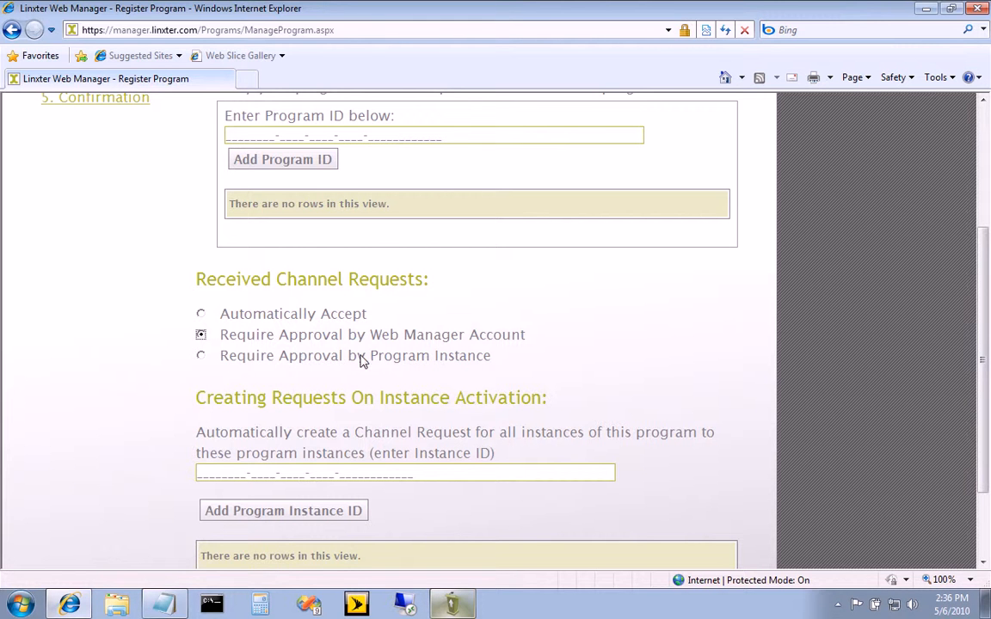
left_click(203, 358)
left_click(200, 314)
Step: Leave the automatic channel request instance ID blank, proceed to the confirmation and finish registering the HelloThere program
scroll(110, 326, "down", 3)
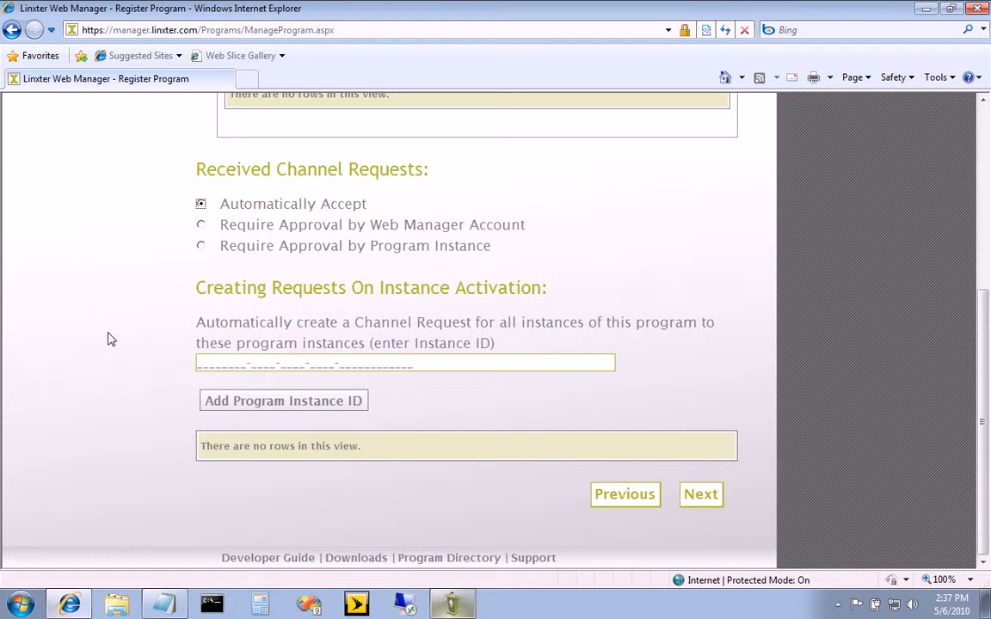
left_click(228, 362)
left_click(701, 497)
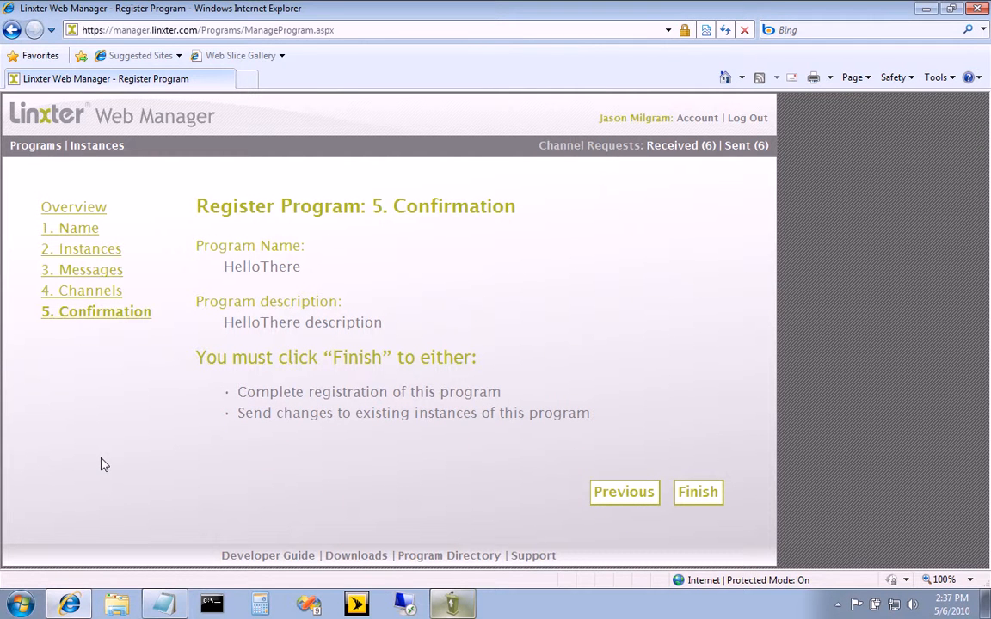
left_click(699, 493)
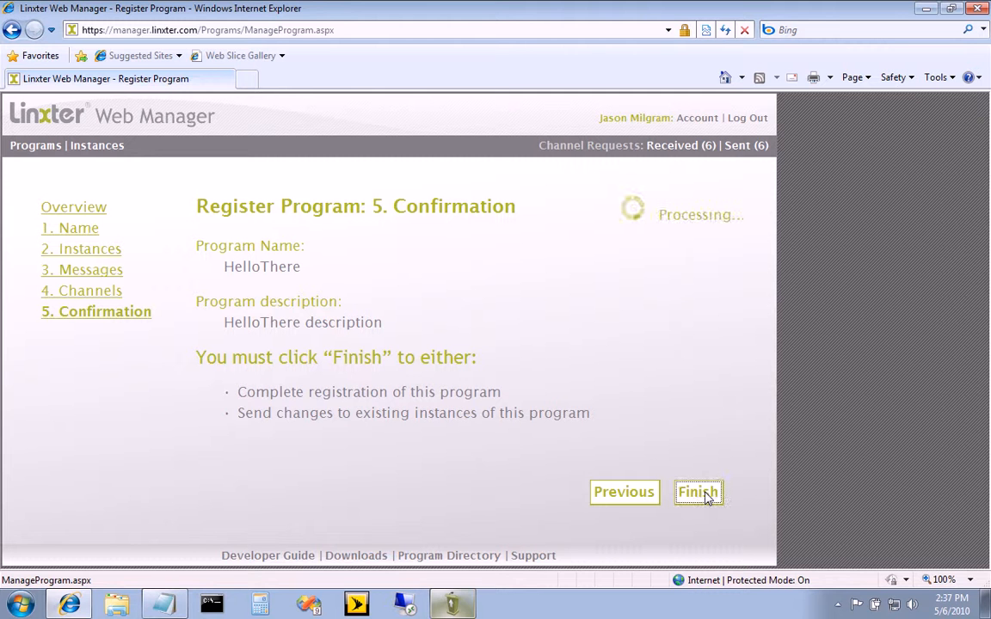